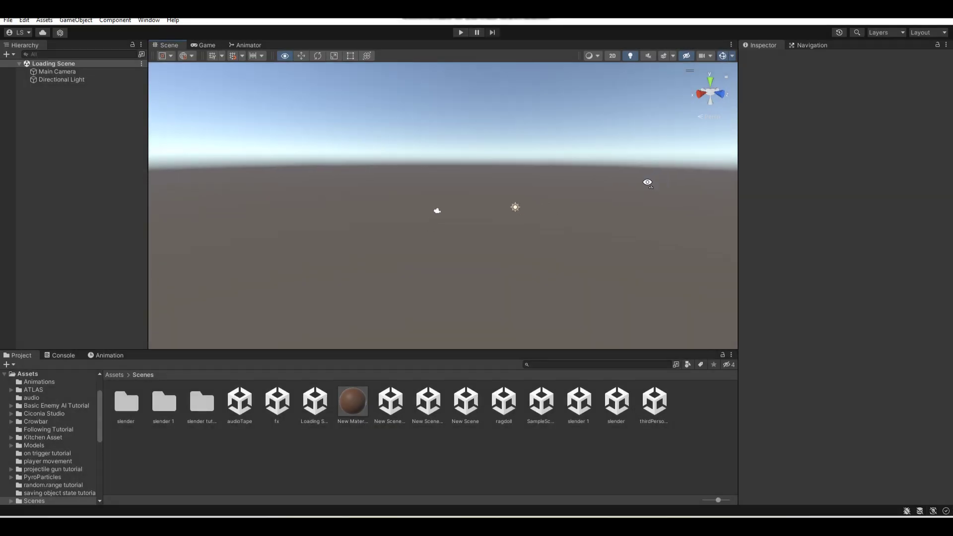
Fly and orbit the Scene view camera to look around the scene.
mouse_move(649, 189)
right_down()
mouse_move(653, 198)
mouse_move(665, 191)
mouse_move(647, 189)
right_up()
key(w)
key(w)
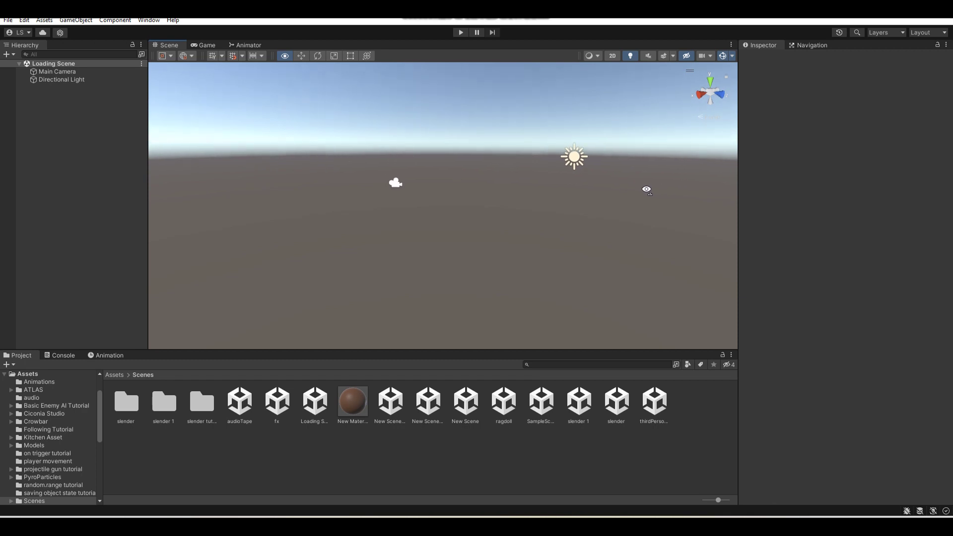
mouse_move(646, 189)
right_down()
mouse_move(657, 179)
mouse_move(637, 169)
mouse_move(660, 177)
right_up()
mouse_move(521, 166)
right_down()
mouse_move(511, 155)
mouse_move(535, 162)
mouse_move(534, 171)
right_up()
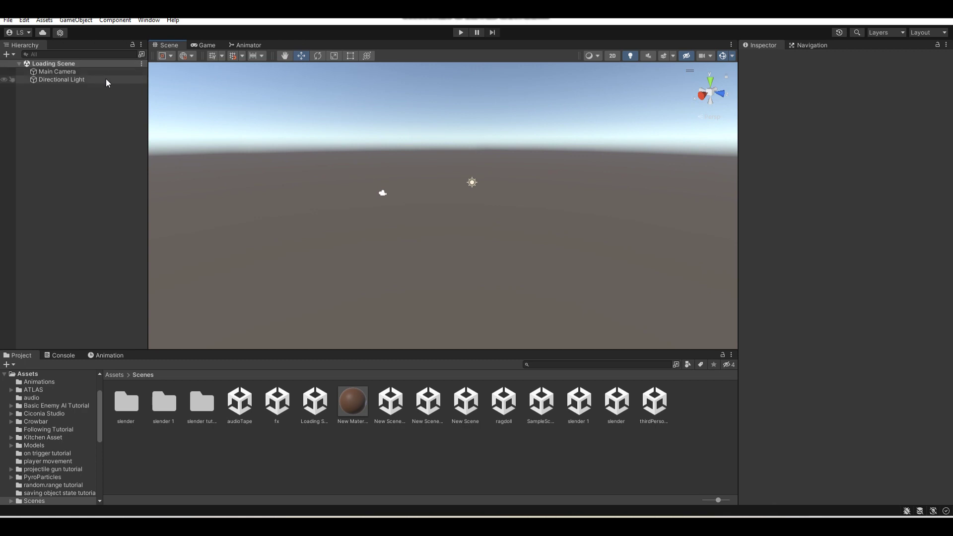
right_drag(541, 174, 550, 162)
key(w)
key(s)
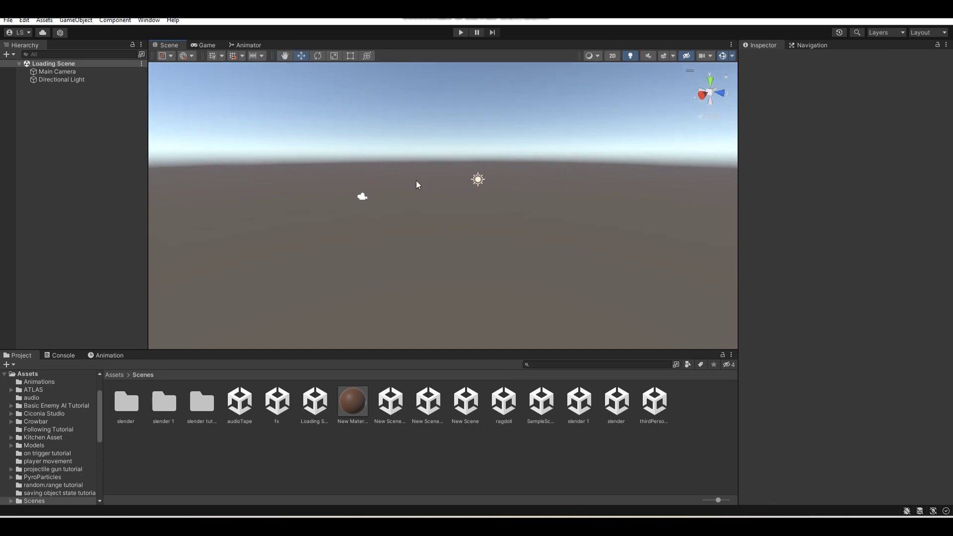
right_drag(550, 187, 539, 185)
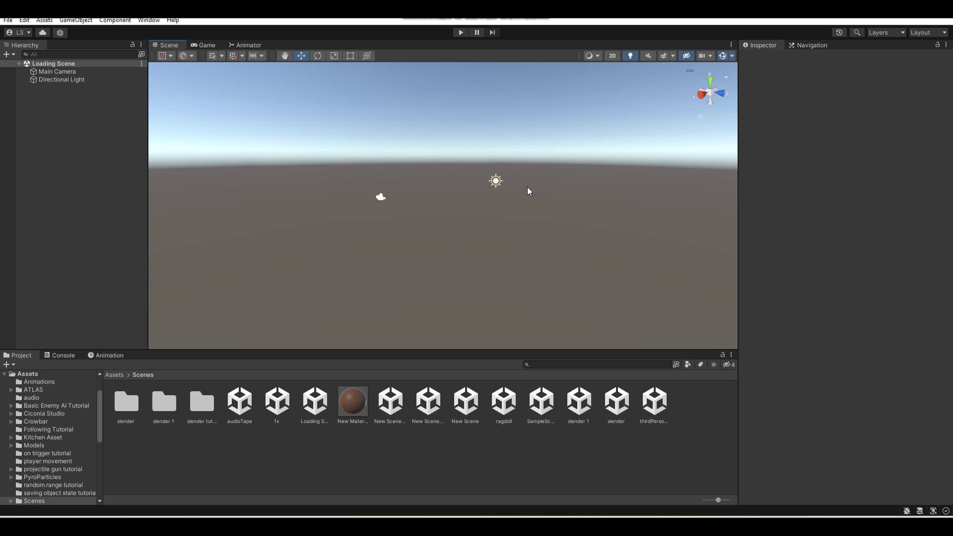
Add a UI Slider to the scene and view it in the Game view.
click(76, 20)
mouse_move(110, 120)
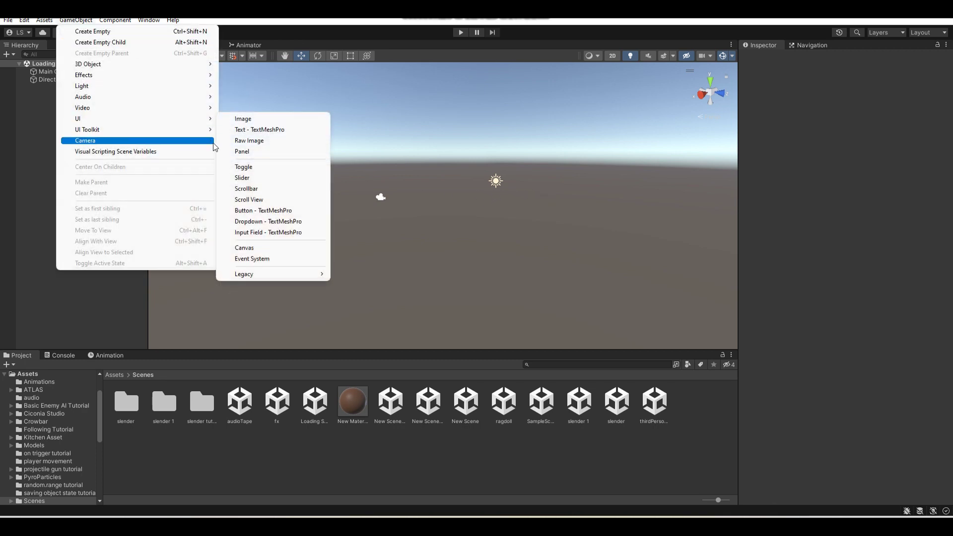
click(256, 179)
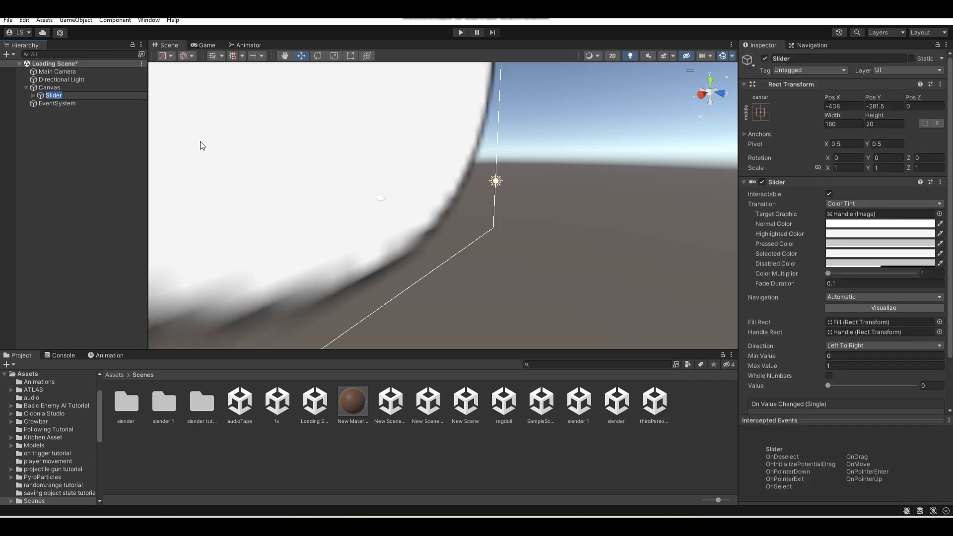
click(214, 46)
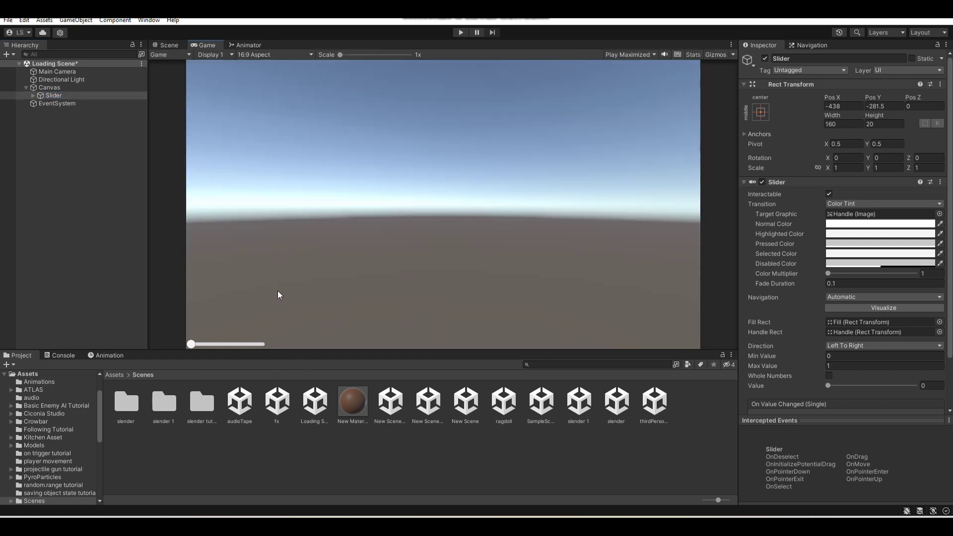
Centre the Slider at Pos X 0, Pos Y 0, then expand it and select Handle Slide Area.
click(99, 96)
click(846, 108)
text(0)
click(870, 107)
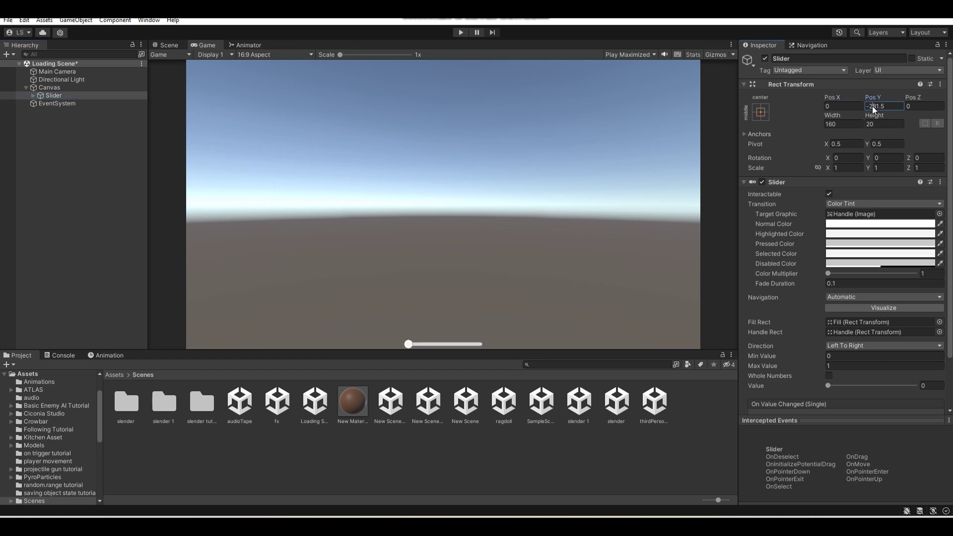
key(BackSpace)
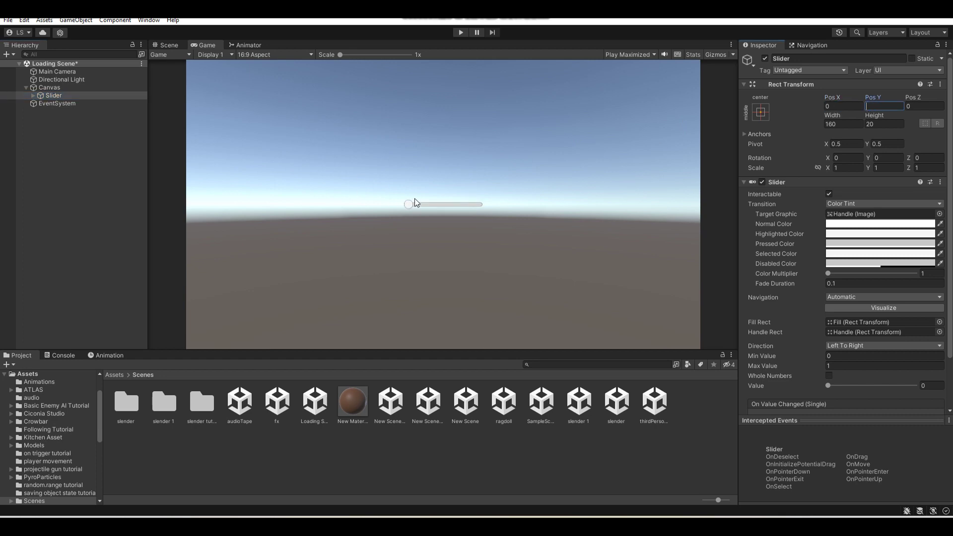
click(34, 95)
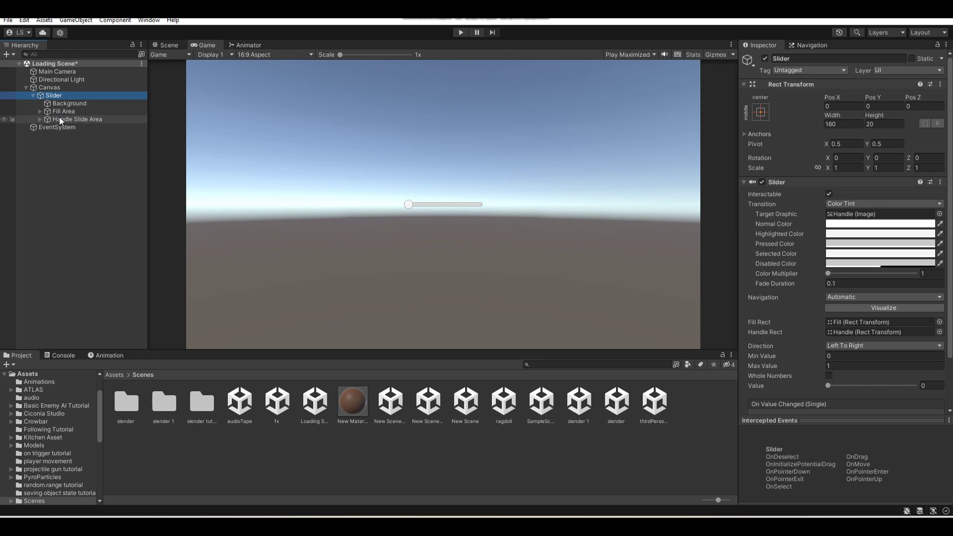
click(90, 120)
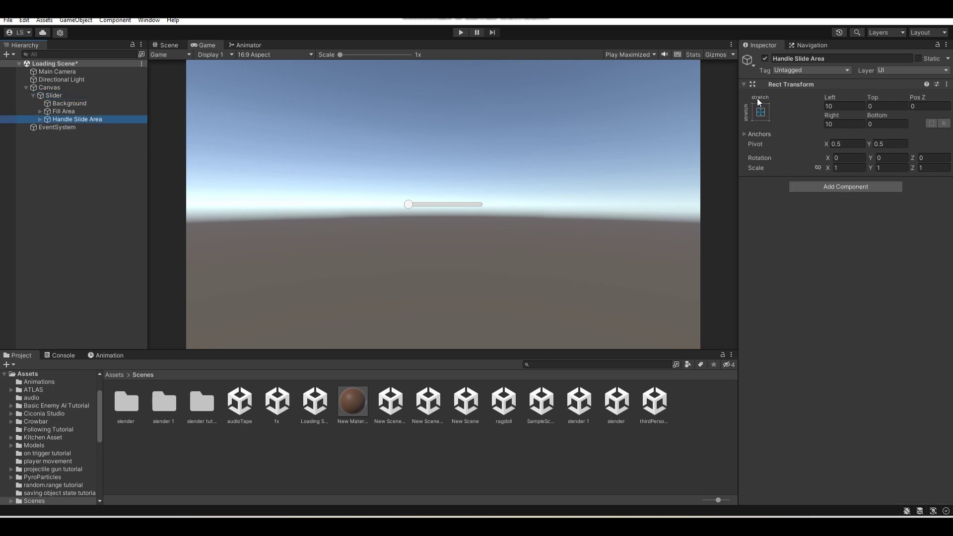
Disable Handle Slide Area, test the Slider's Value field, then select Background.
click(767, 58)
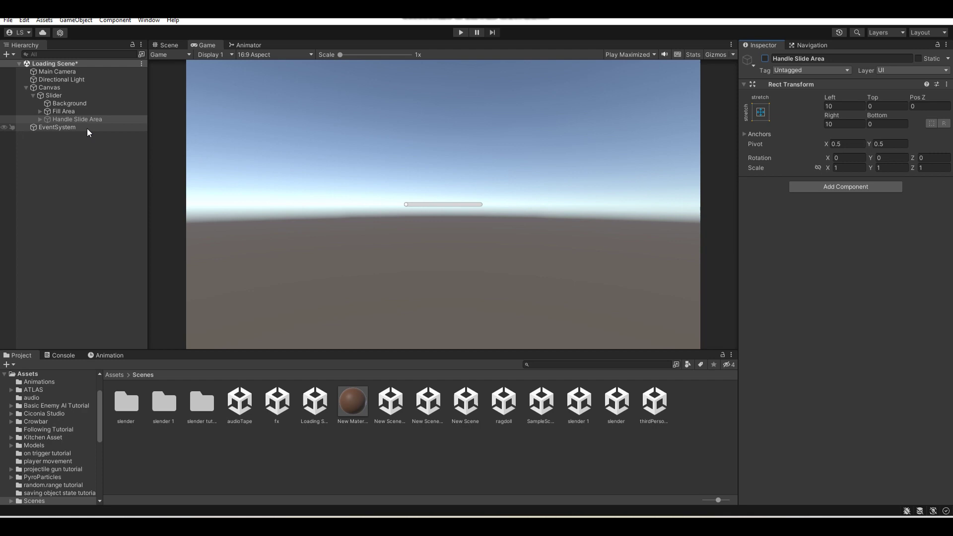
click(70, 95)
scroll(770, 224, down, 1)
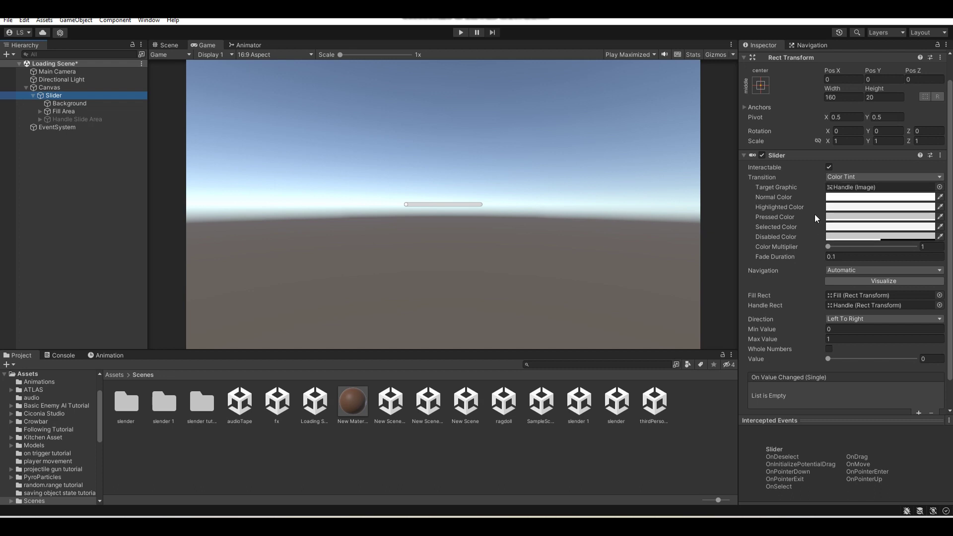
scroll(819, 213, down, 3)
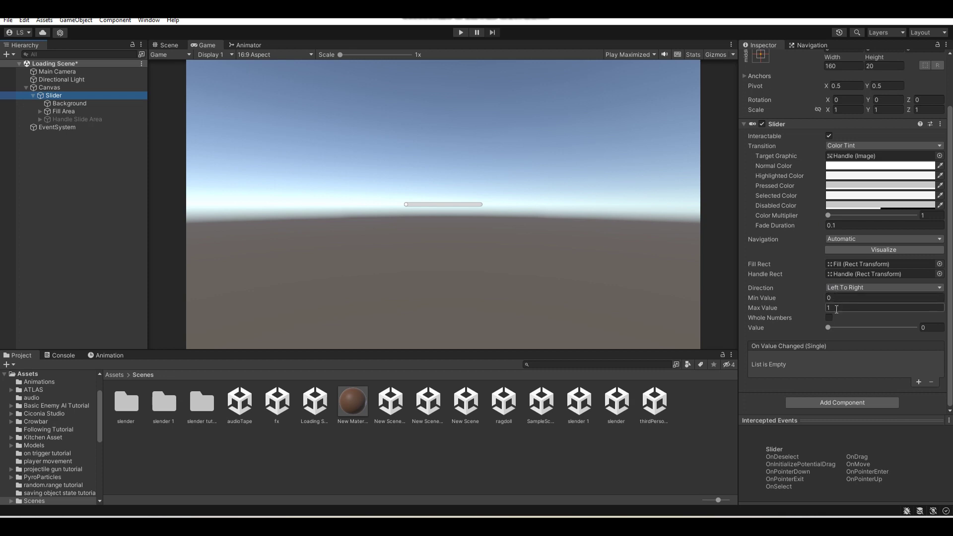
mouse_move(829, 328)
mouse_down()
mouse_move(883, 331)
mouse_move(822, 331)
mouse_up()
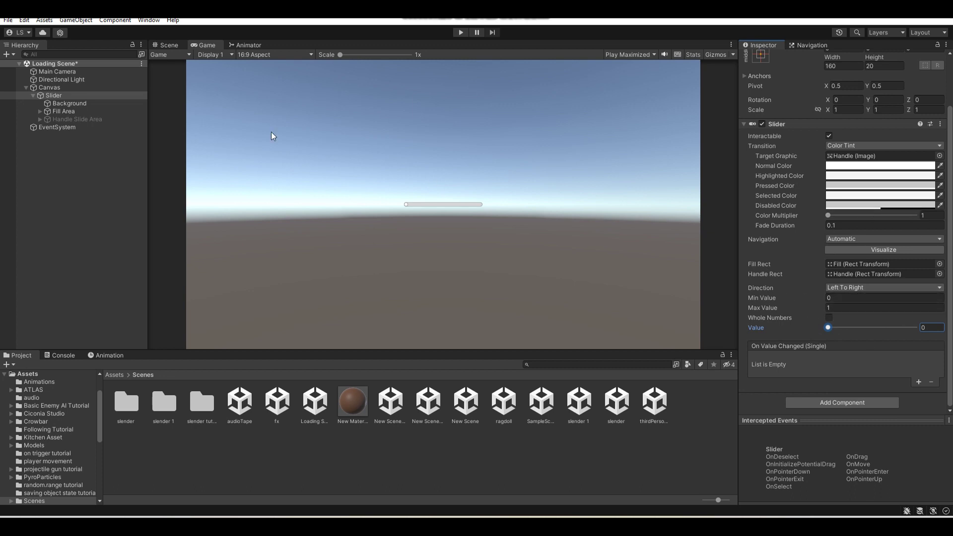
click(107, 104)
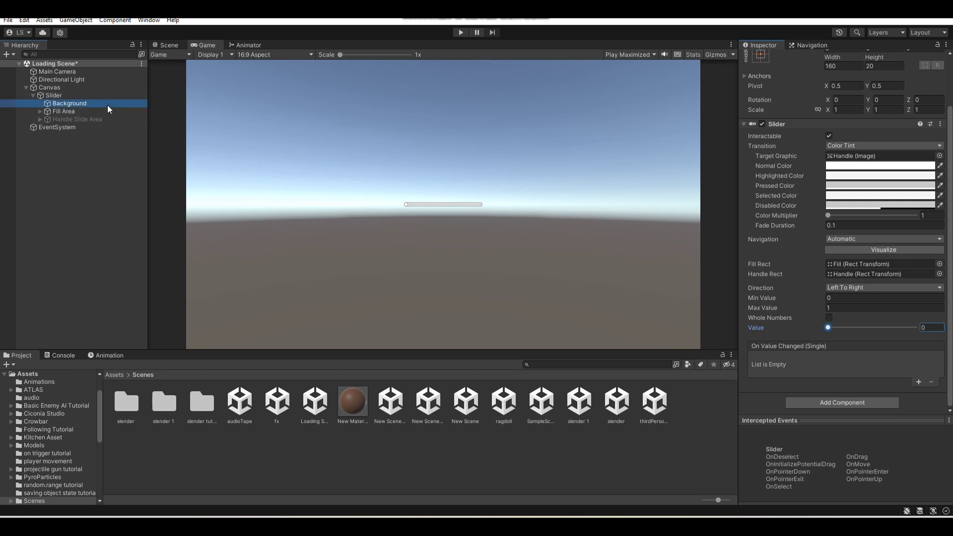
Make the slider Background colour black and the Fill colour green (0EFF00).
click(825, 232)
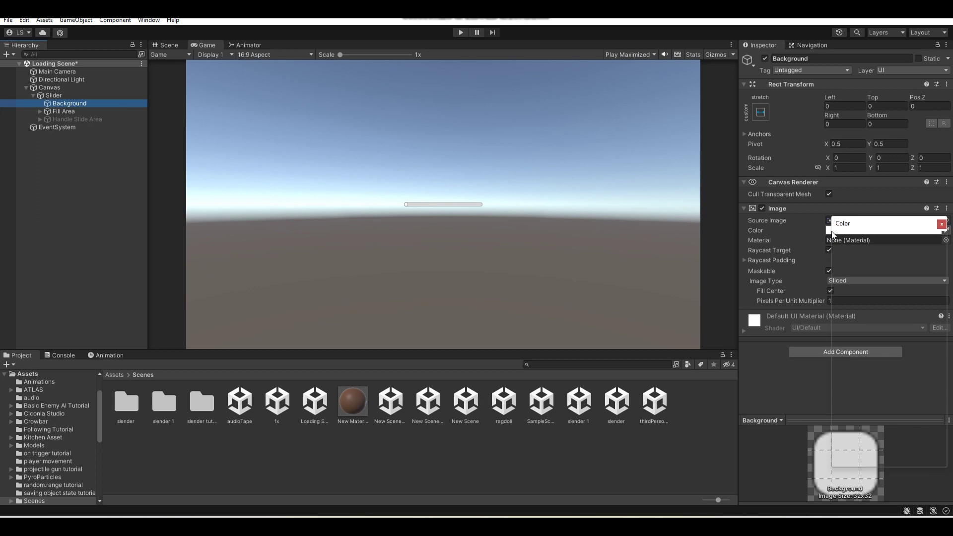
drag(877, 300, 794, 357)
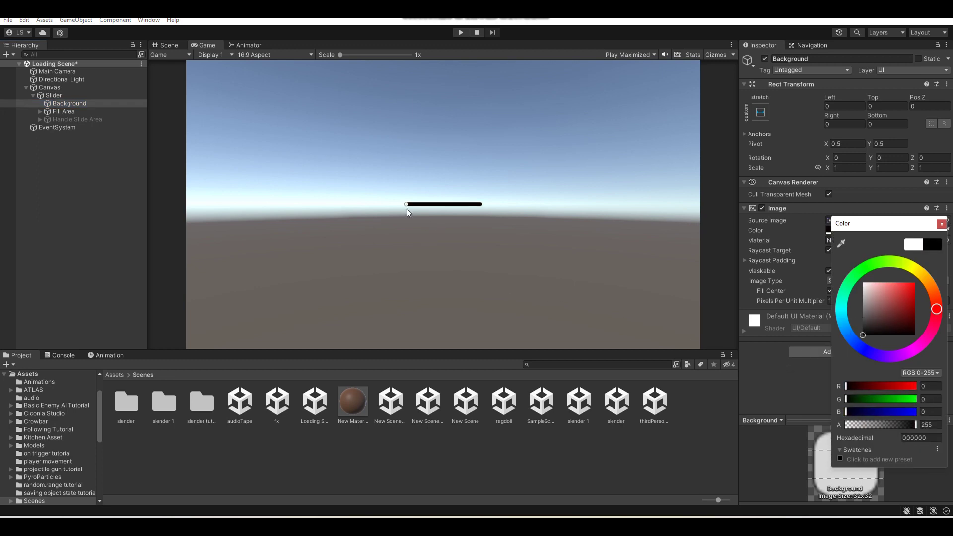
click(42, 112)
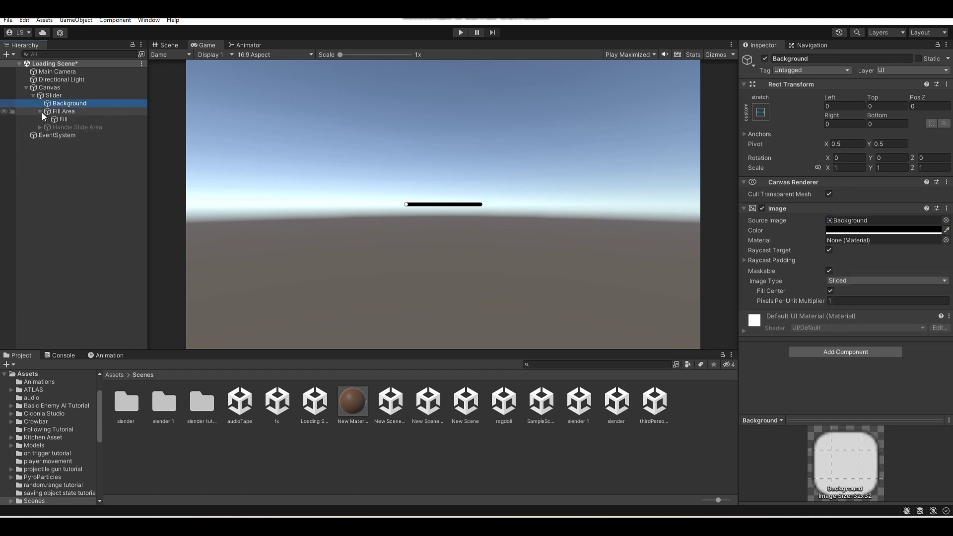
click(78, 119)
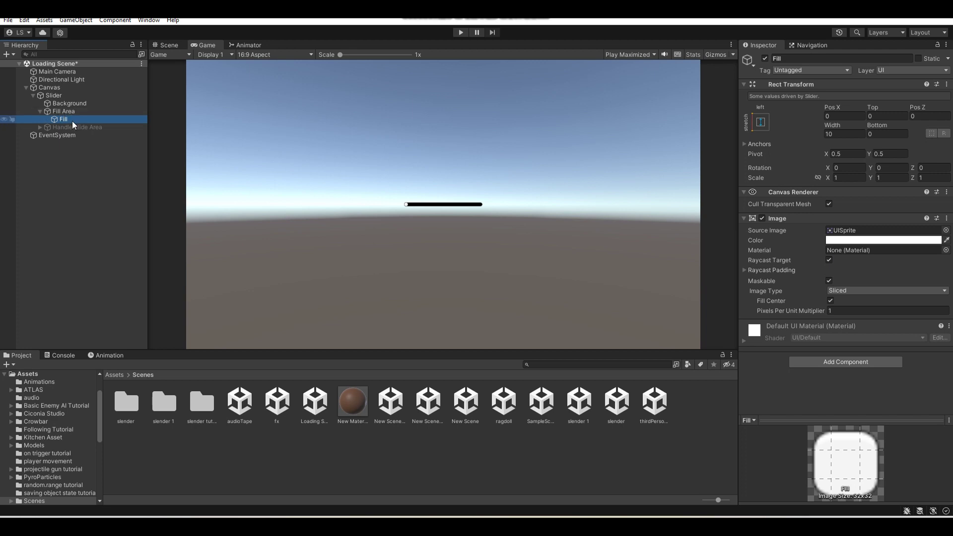
click(848, 241)
drag(897, 318, 934, 277)
drag(872, 282, 869, 279)
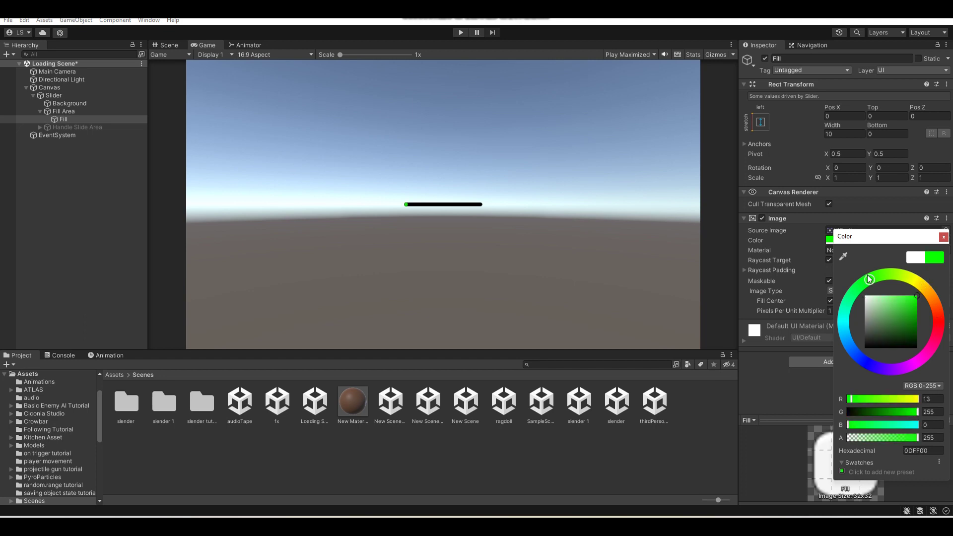
click(944, 237)
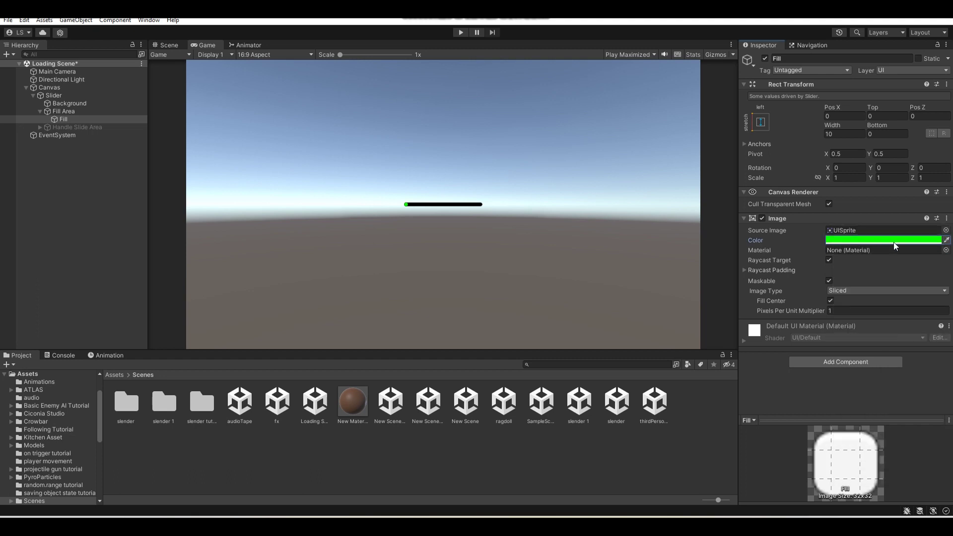
Resize the Slider to about 393 wide and 41 high.
click(63, 97)
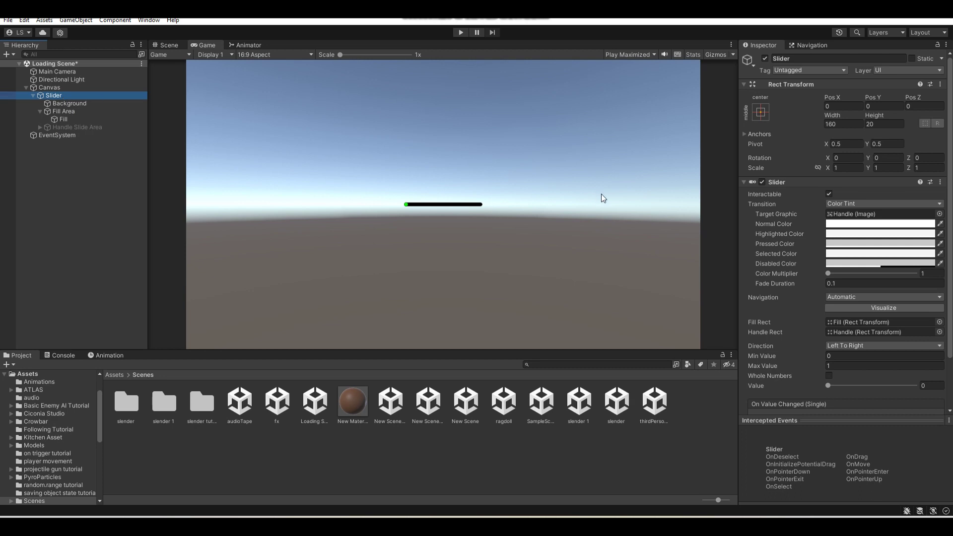
drag(834, 119, 738, 307)
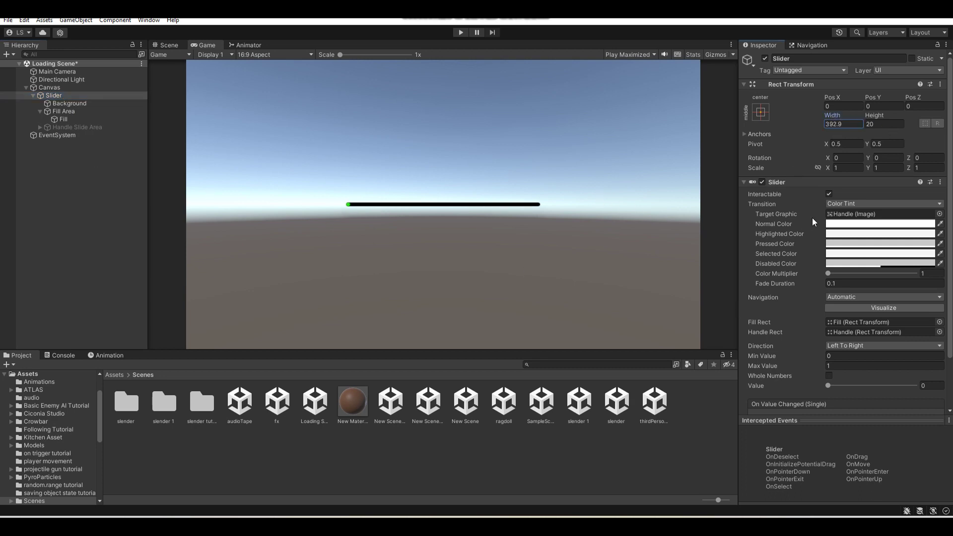
drag(875, 117, 10, 156)
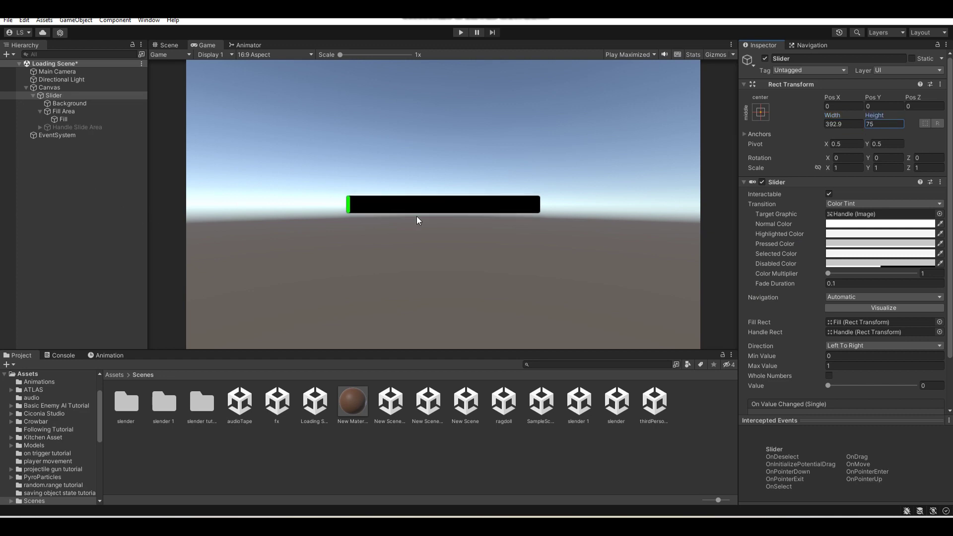
Uncheck the Slider's active checkbox and collapse it in the Hierarchy.
click(67, 96)
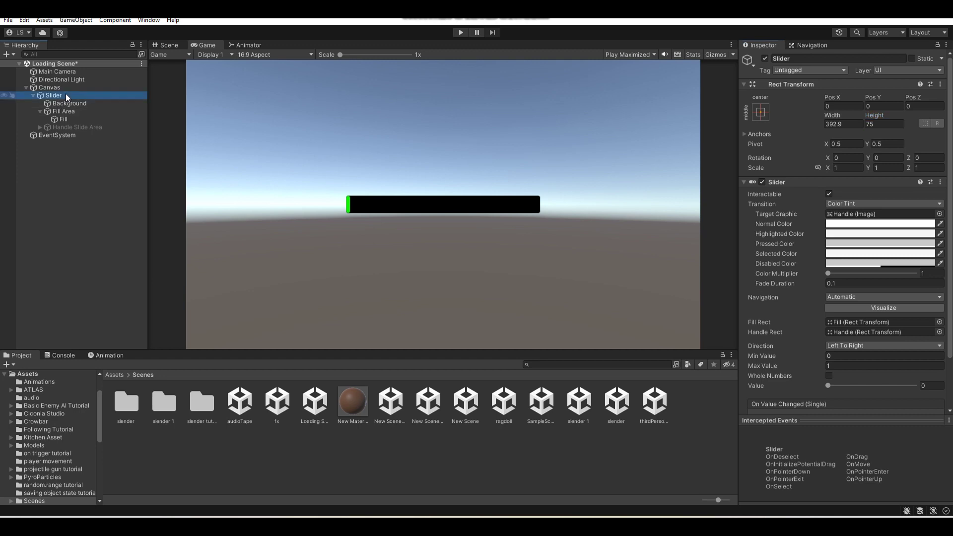
click(766, 60)
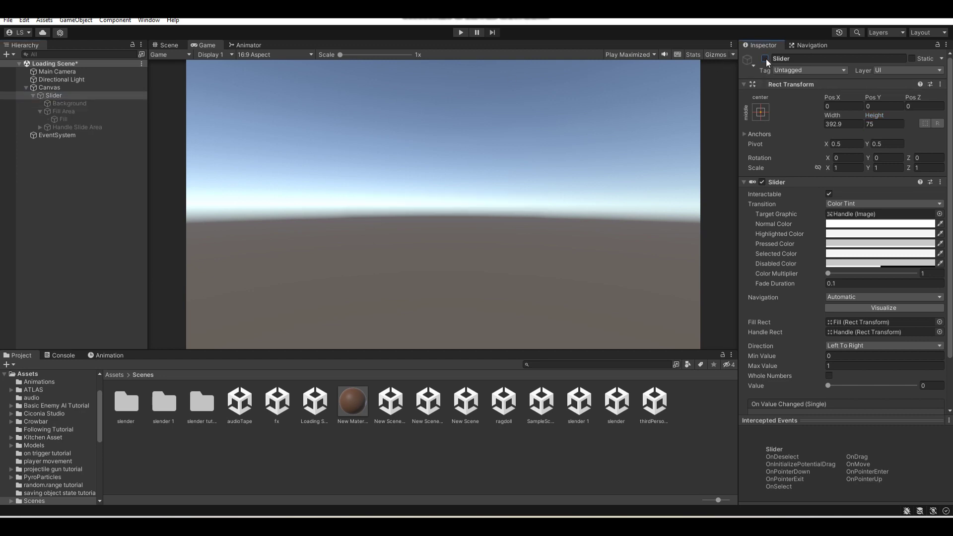
click(33, 95)
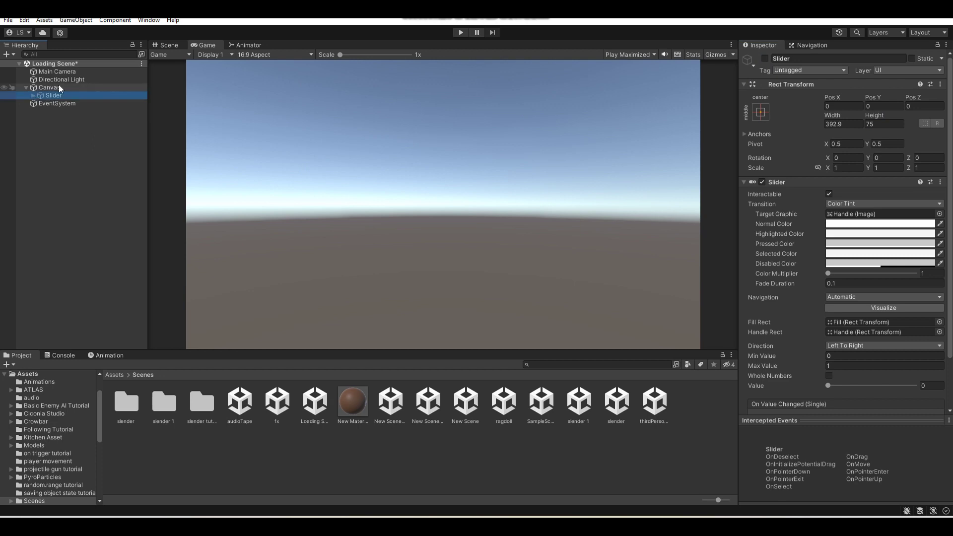
Add a legacy UI Button to the canvas and set its Pos X to 0.
click(76, 20)
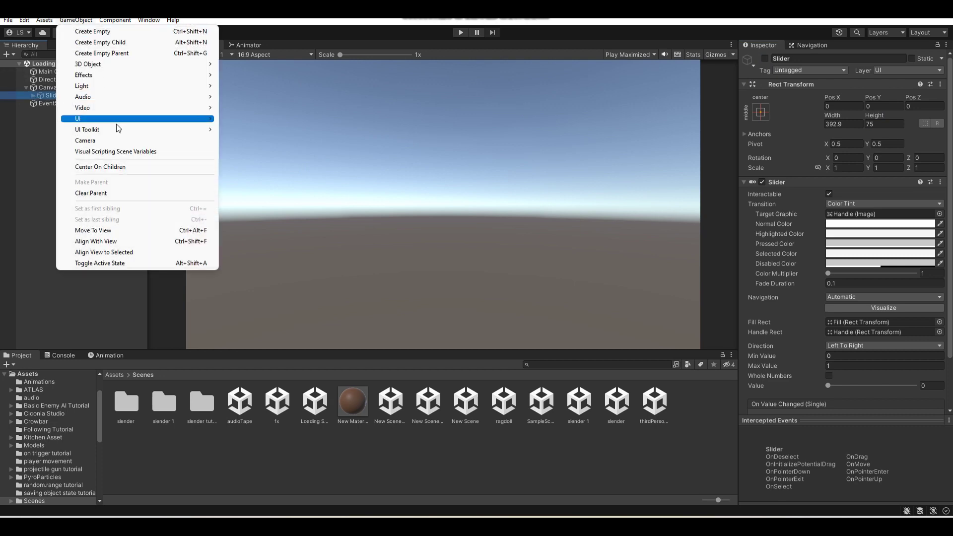
mouse_move(120, 122)
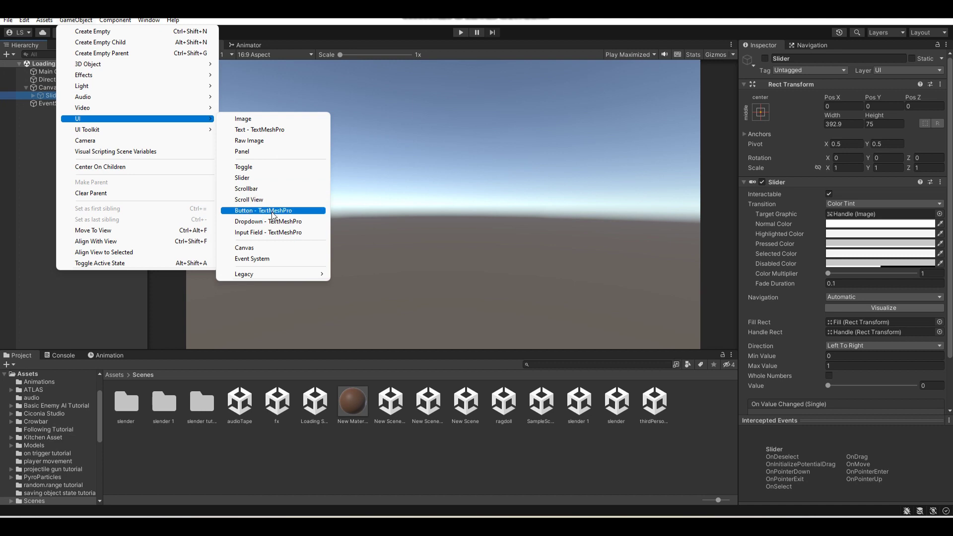
mouse_move(269, 276)
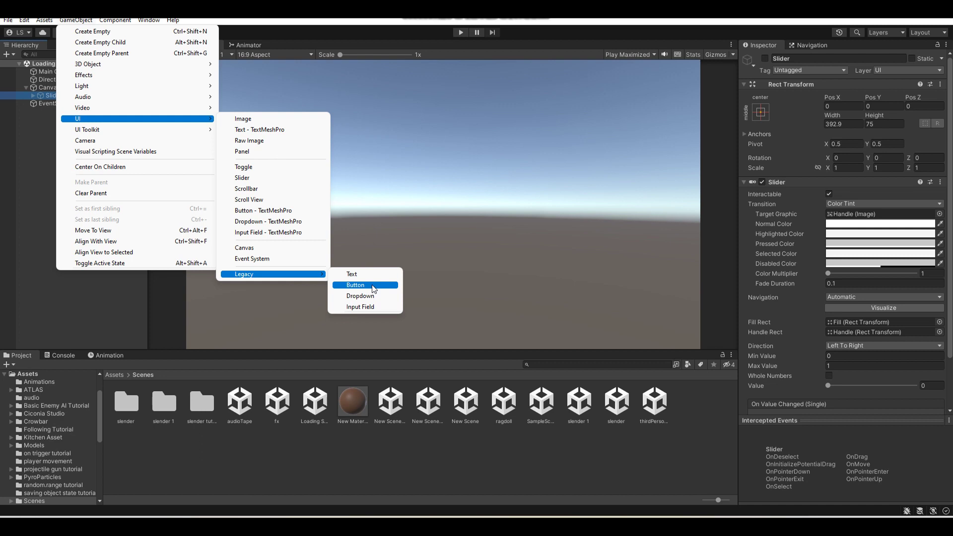
click(374, 286)
click(847, 106)
text(0)
key(Return)
click(879, 106)
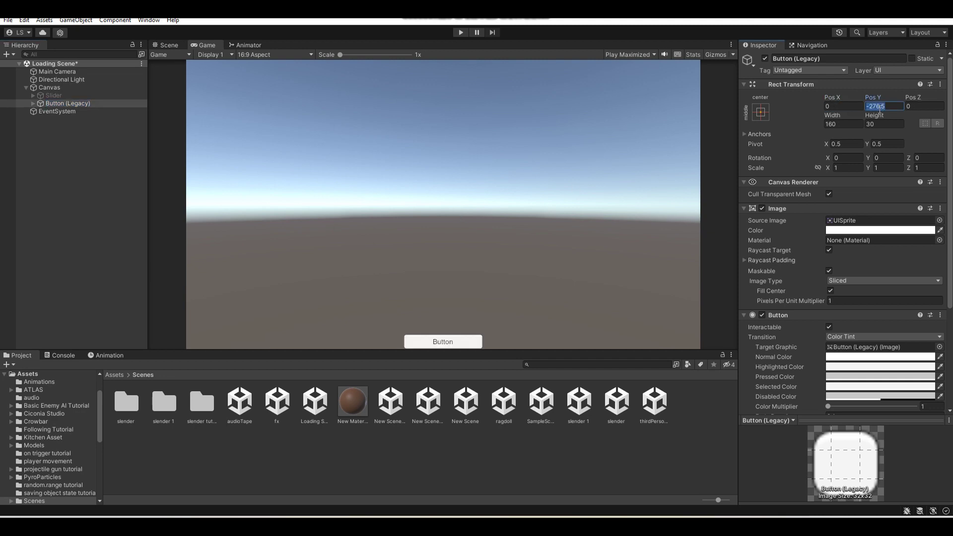
Set the Button's Pos Y to 0 and enlarge it to 188.9 by 59.7.
key(BackSpace)
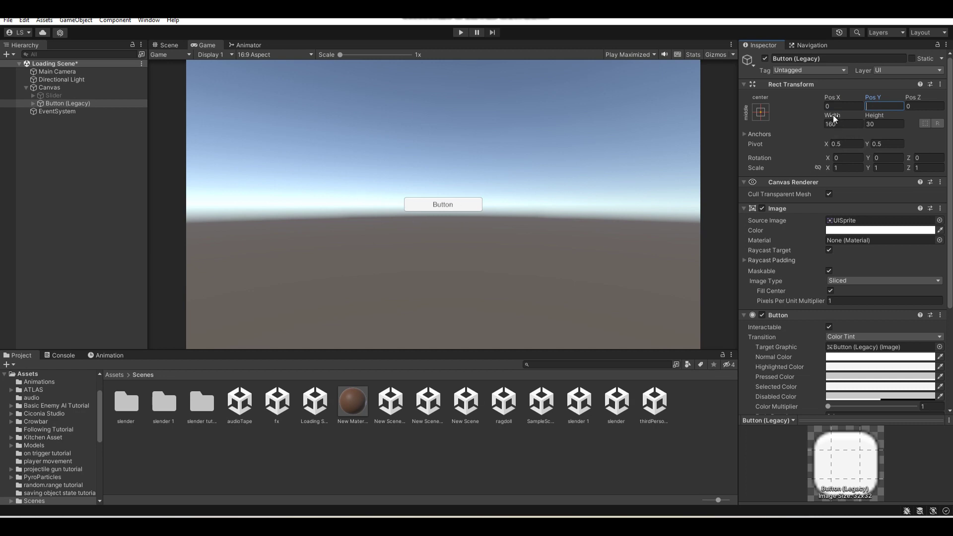
drag(834, 118, 908, 108)
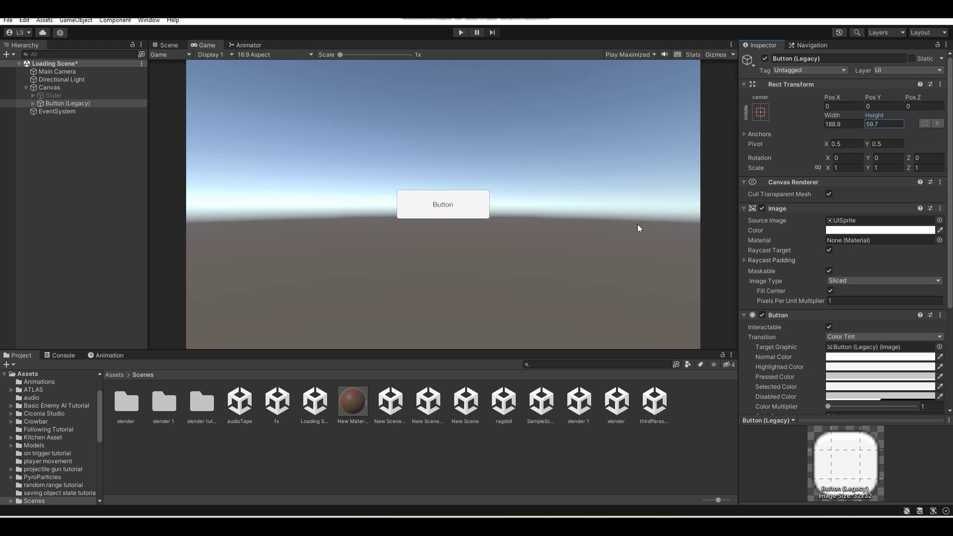
scroll(884, 261, down, 3)
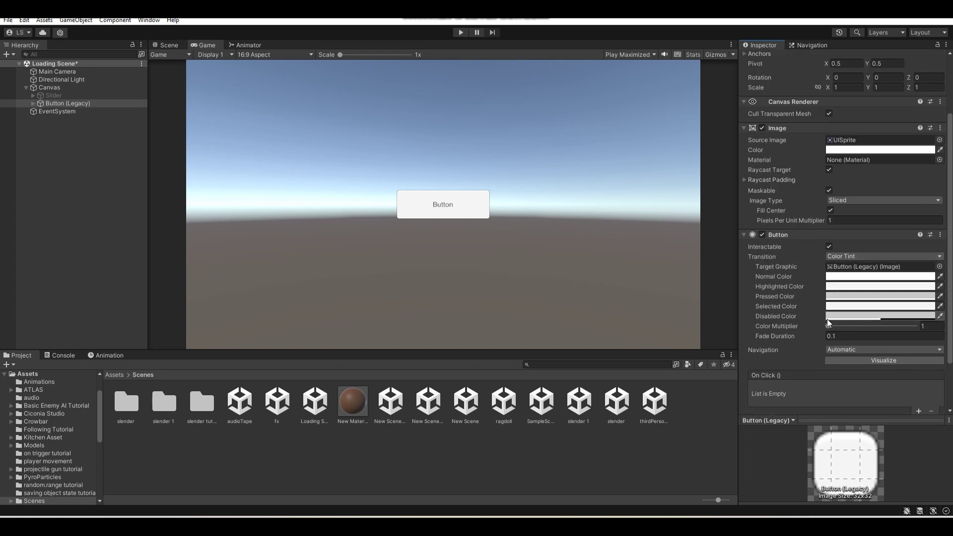
scroll(862, 377, down, 1)
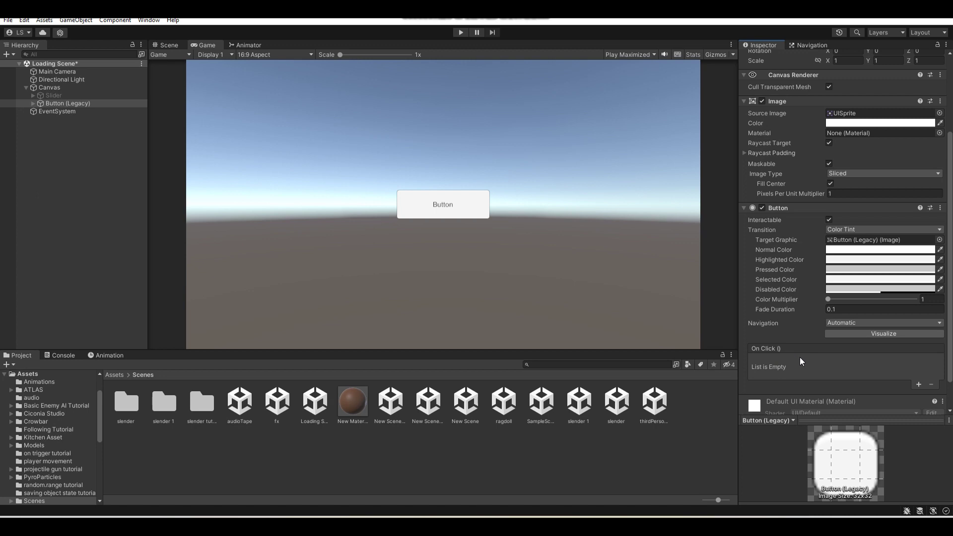
Give the button's Text (Legacy) font size 31 and the text 'Start'.
click(33, 103)
click(49, 113)
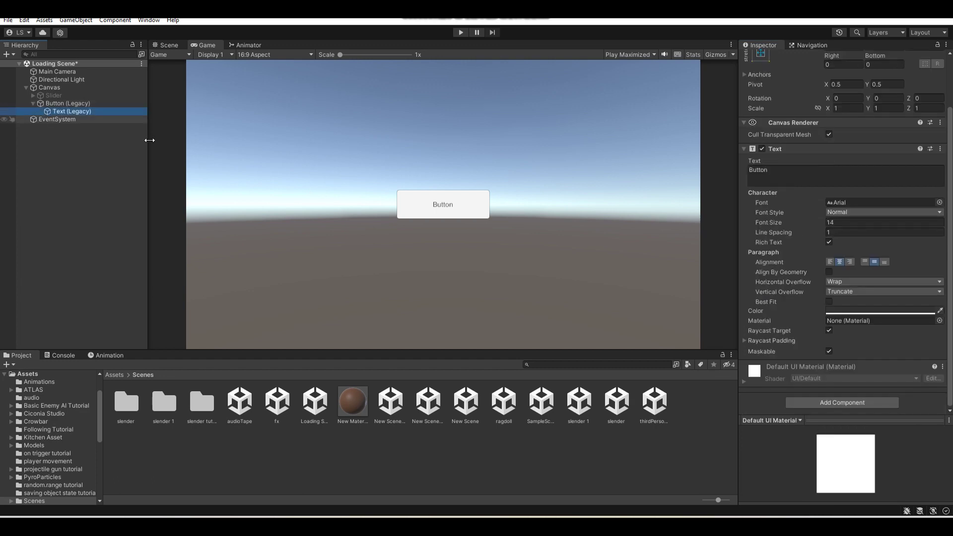
drag(820, 222, 830, 221)
key(BackSpace)
text(1)
click(797, 179)
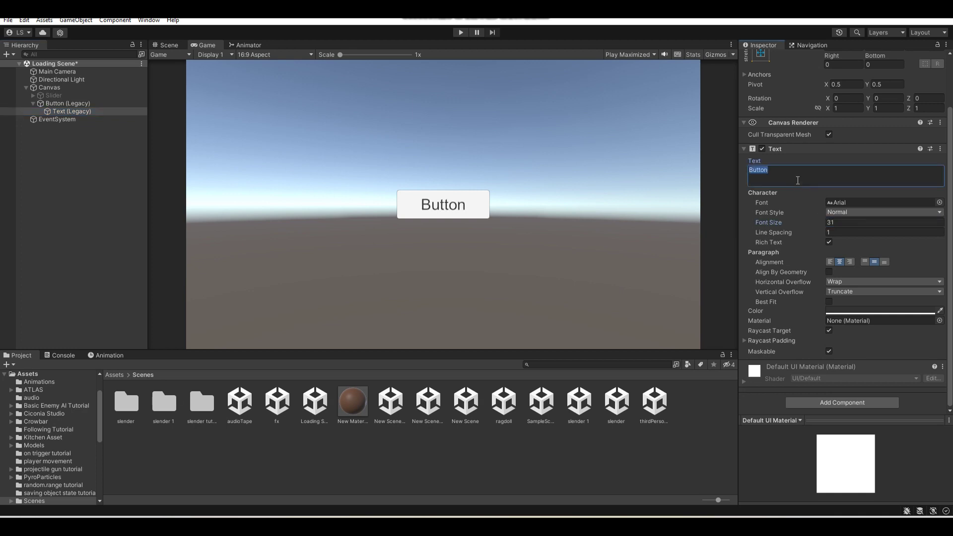
text(Start)
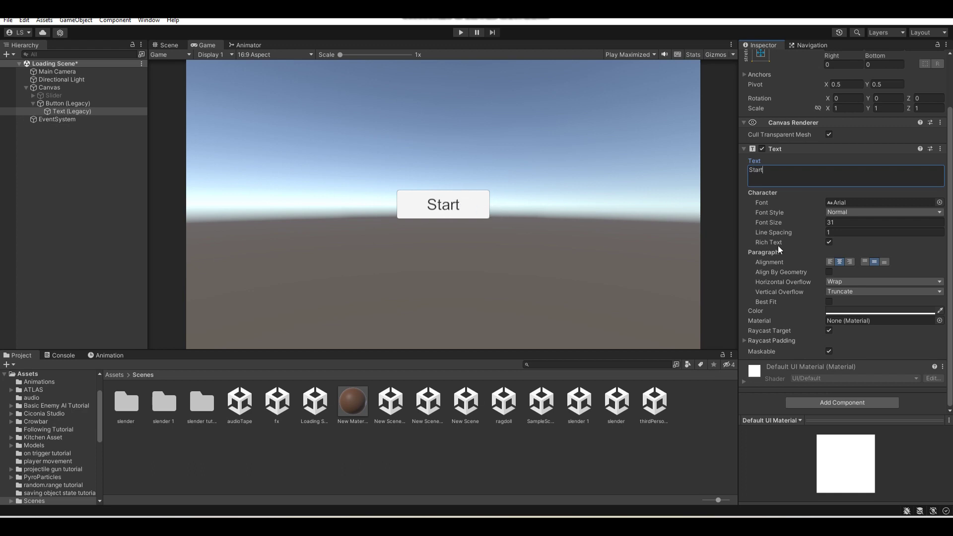
Make the Start label black and bold, then collapse the button.
click(856, 311)
drag(874, 359, 830, 401)
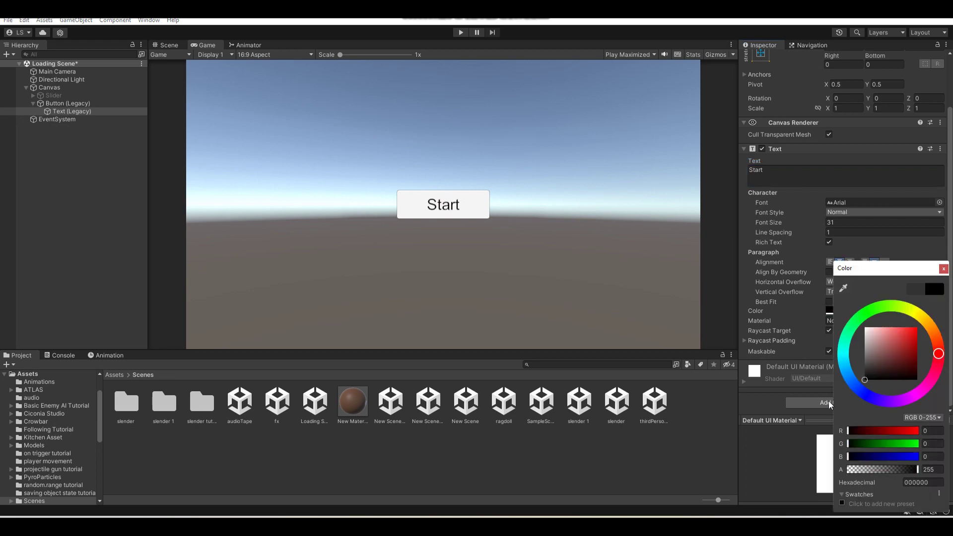
click(944, 268)
click(880, 212)
click(850, 234)
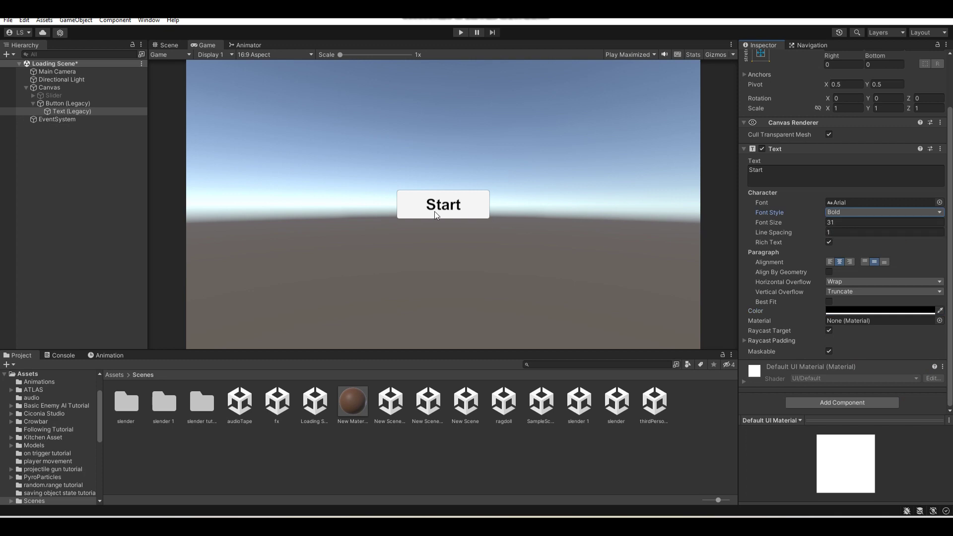
click(33, 103)
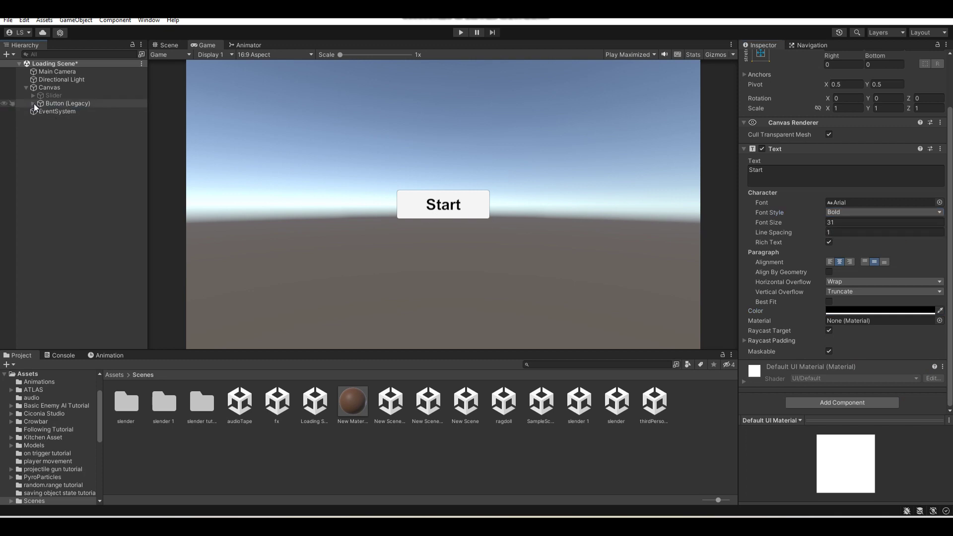
Create a C# Script asset in the Project's Scenes folder named startScene.
click(58, 102)
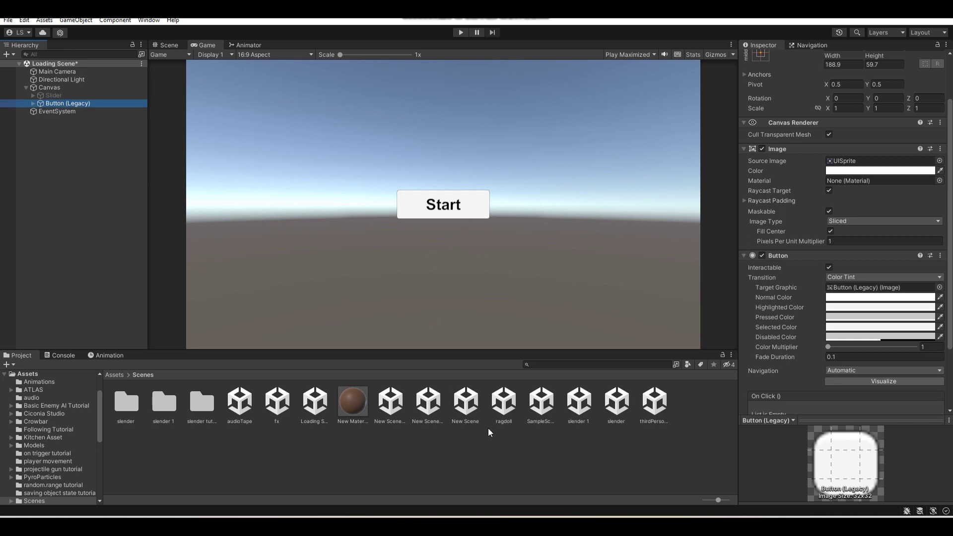
right_click(491, 456)
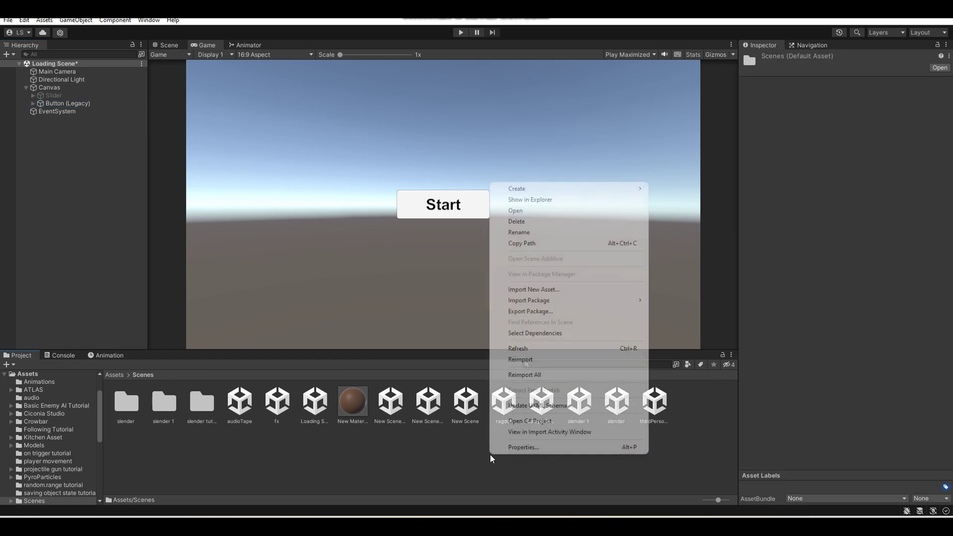
mouse_move(618, 187)
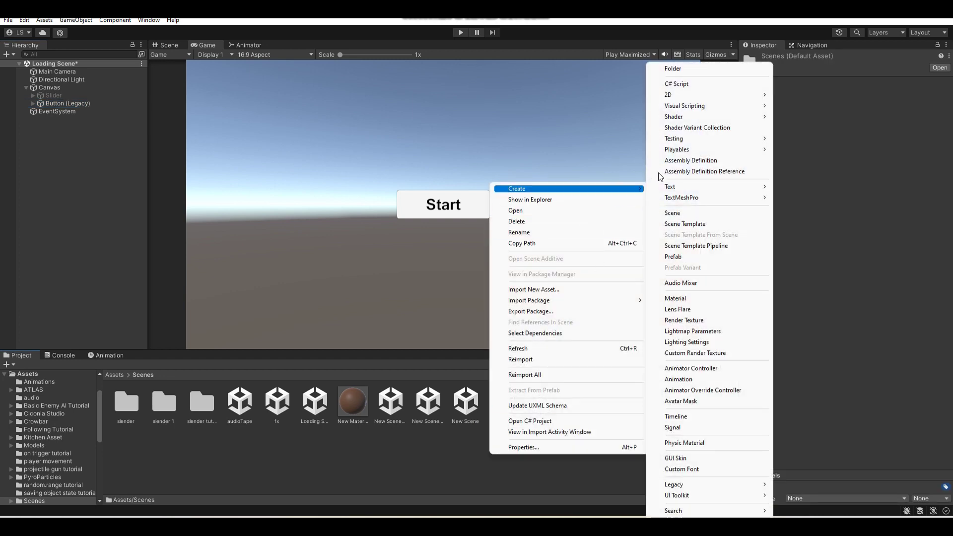
click(670, 86)
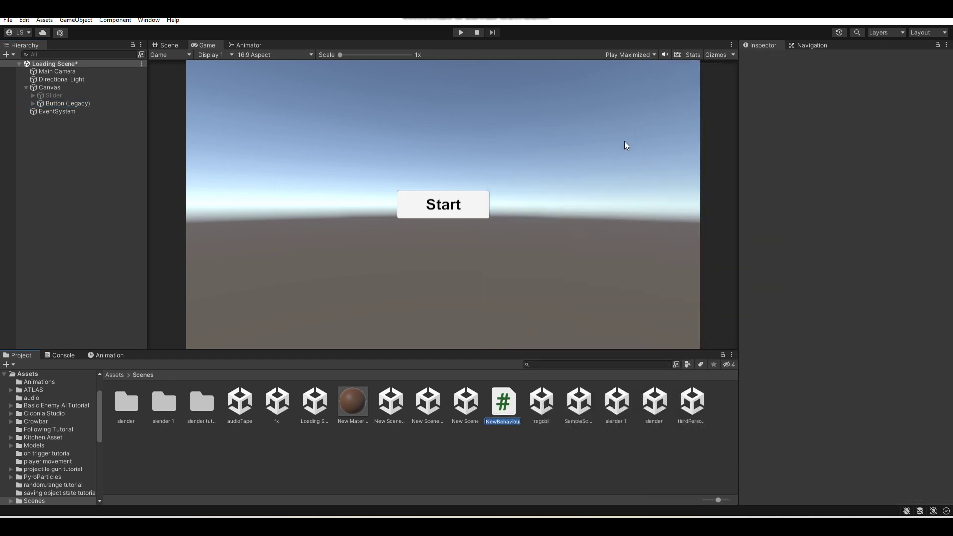
text(startScene)
key(Return)
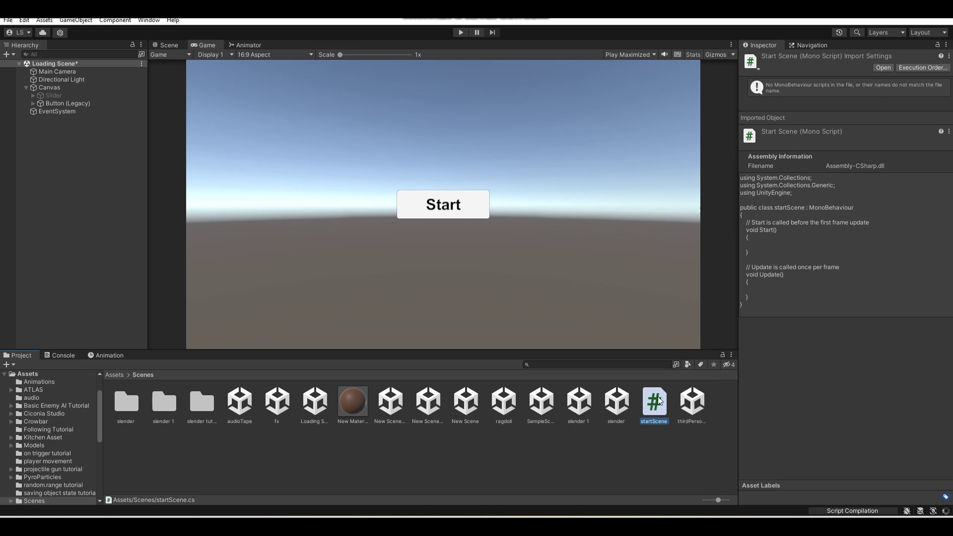
Open startScene.cs in Visual Studio and delete the default Start and Update methods.
double_click(655, 408)
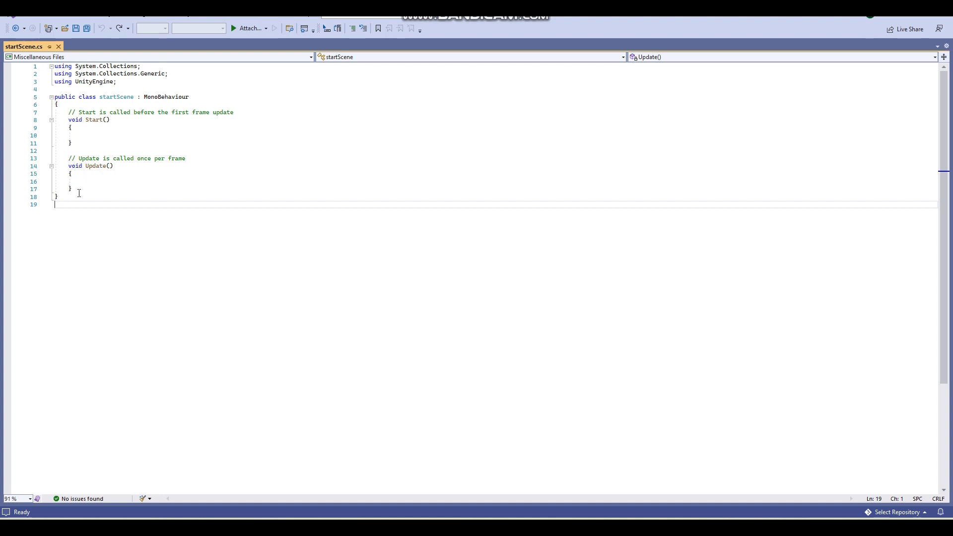
drag(80, 189, 70, 113)
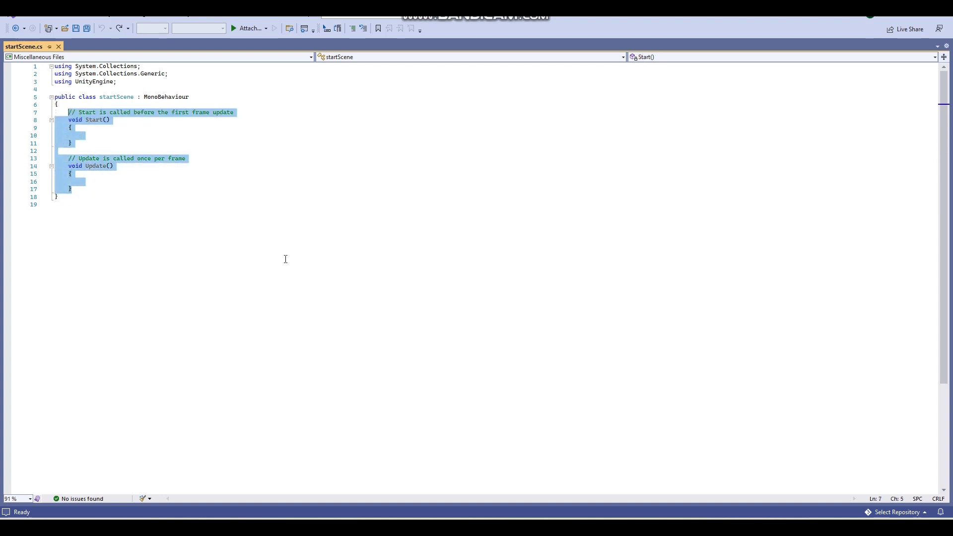
key(Delete)
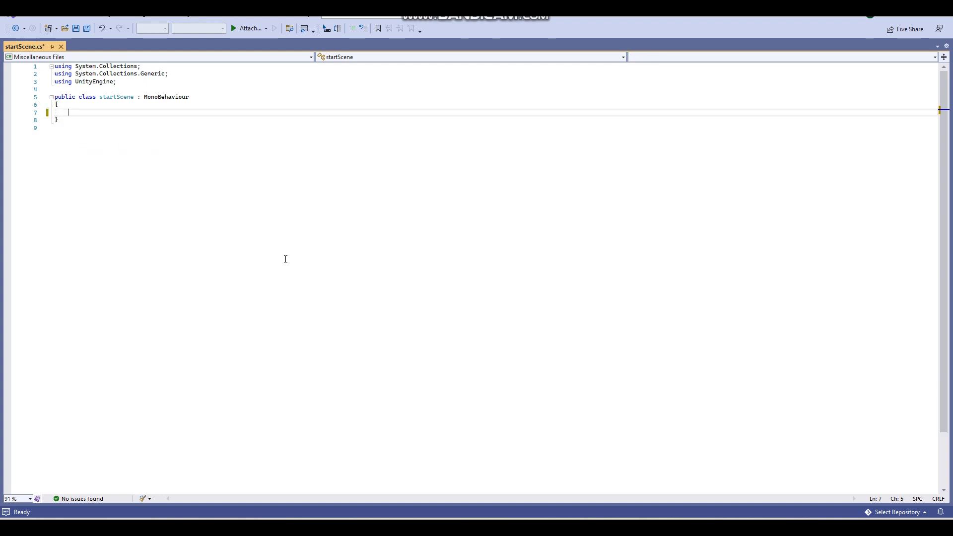